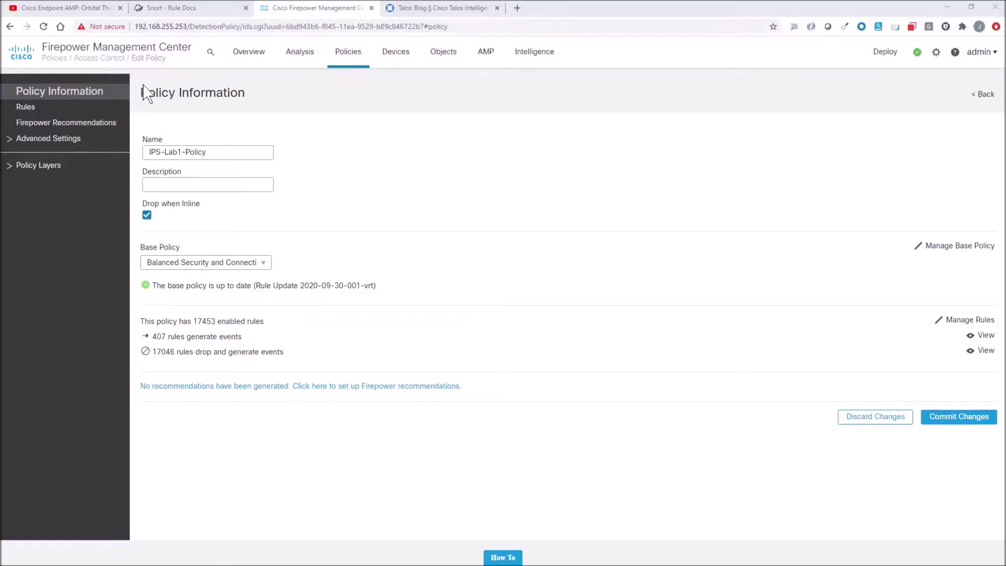
- Filter the IPS-Lab1-Policy rule list by 55802 to show the single NetrServerReqChallenge rule
click(23, 111)
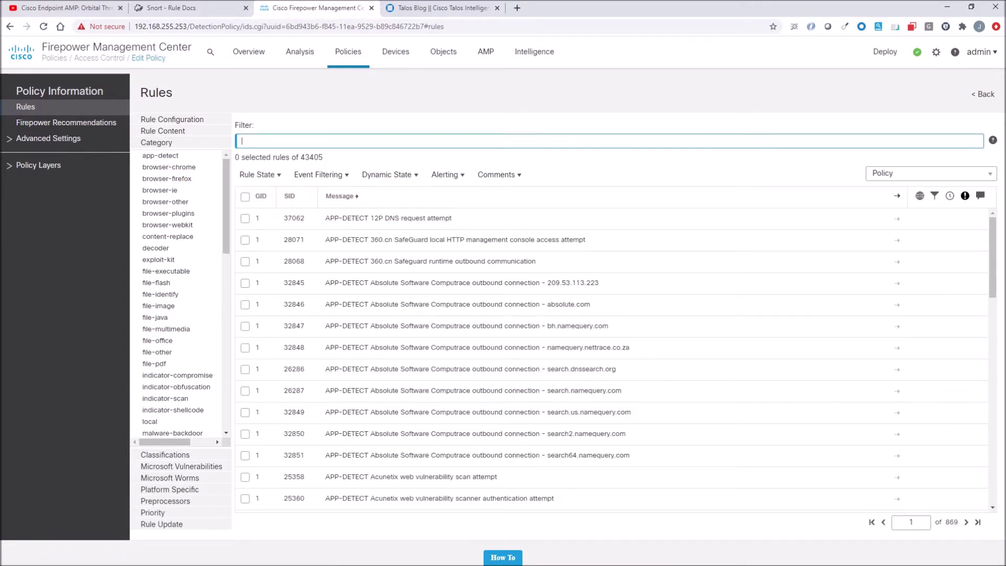
text(55802)
key(Return)
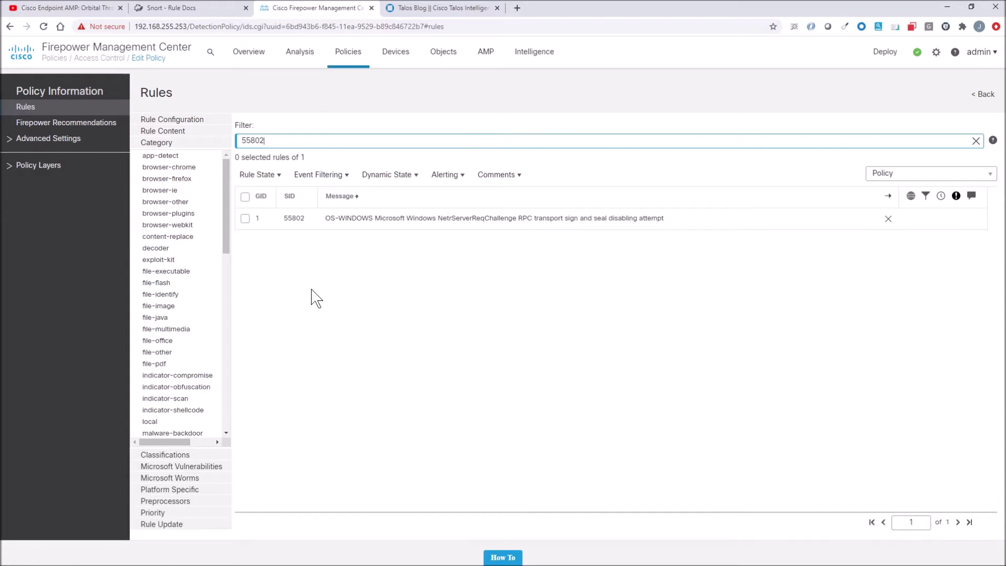
- Select rule 55802 and review its details, including the CVE-2020-1472 reference
click(245, 219)
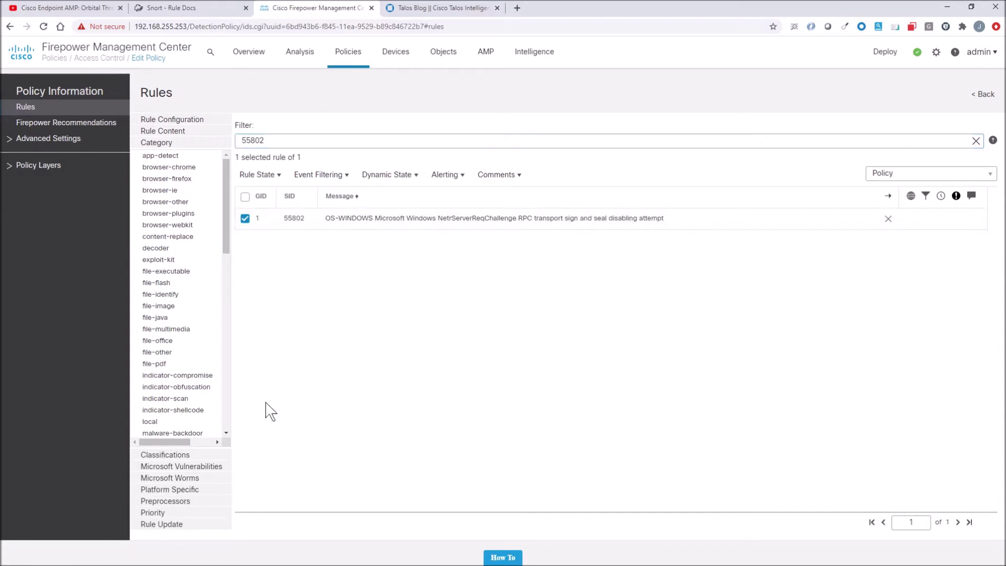
click(346, 224)
click(265, 522)
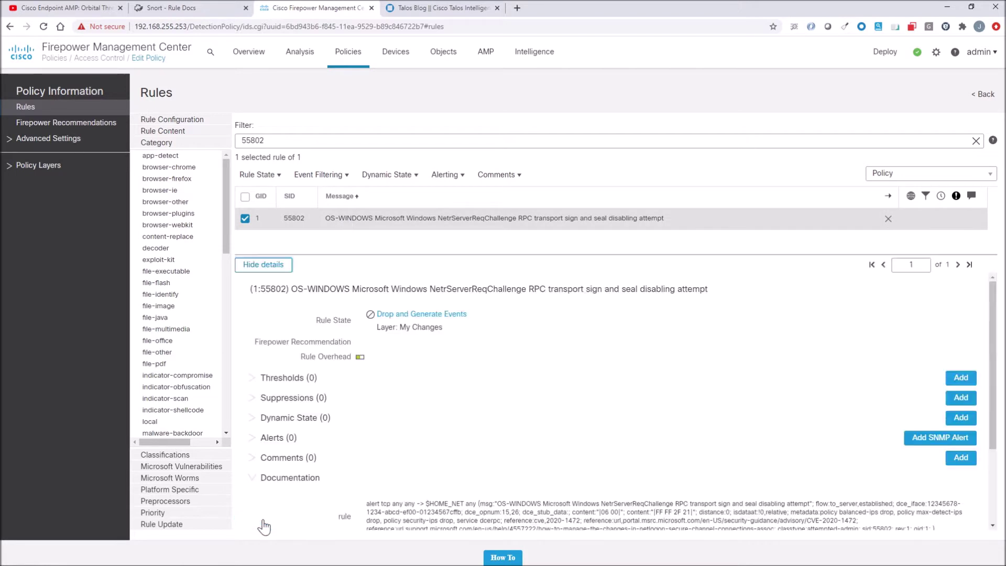
scroll(392, 410, down, 1)
scroll(393, 410, down, 1)
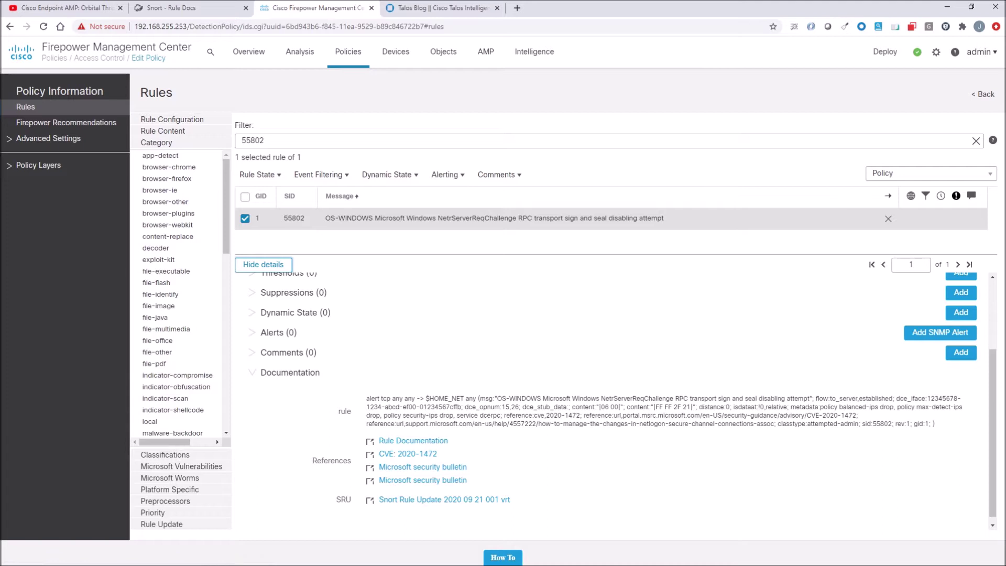
drag(870, 416, 811, 415)
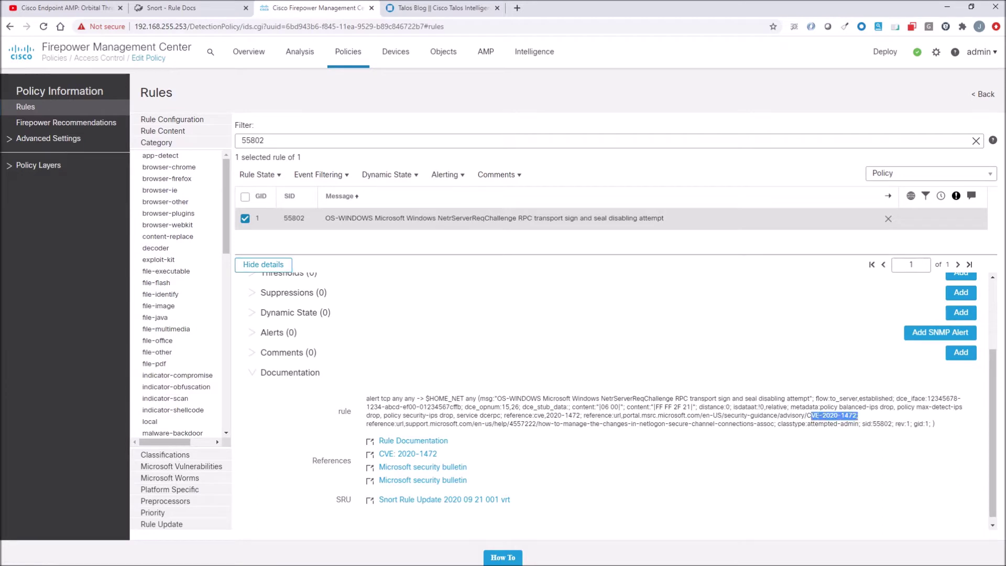
click(746, 470)
scroll(478, 319, up, 3)
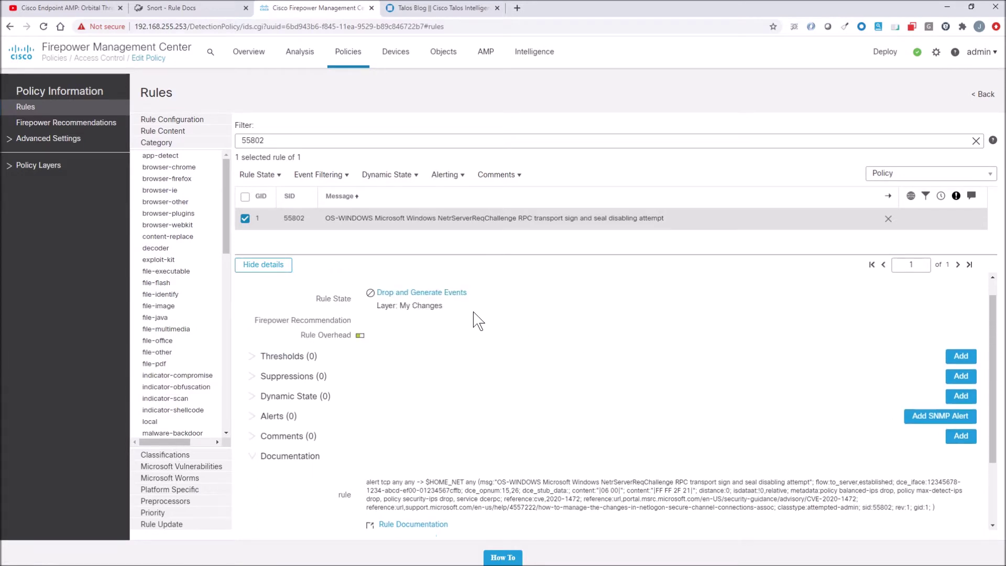
- Set rule 55802's state to Drop and Generate Events and acknowledge the success message
click(257, 176)
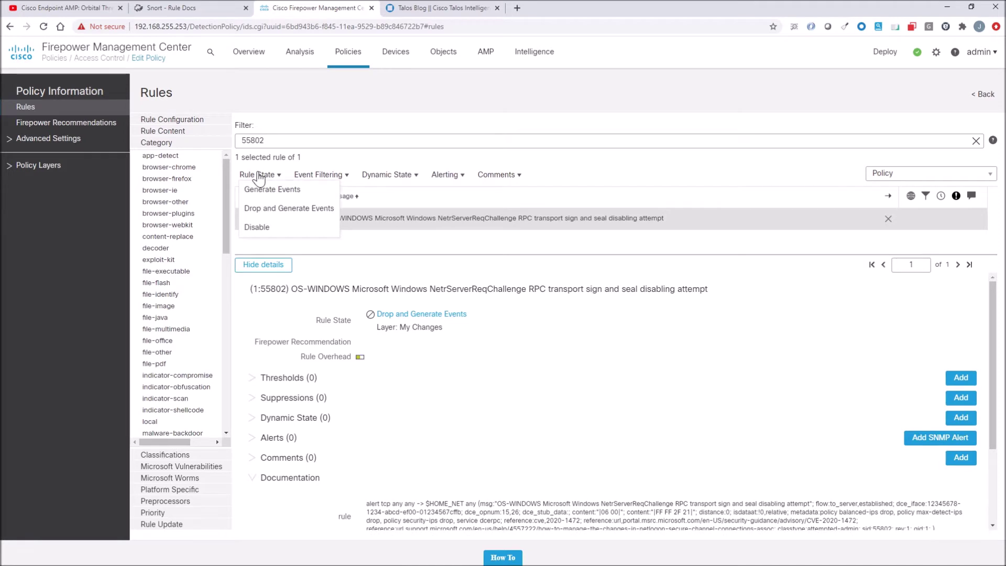
click(265, 207)
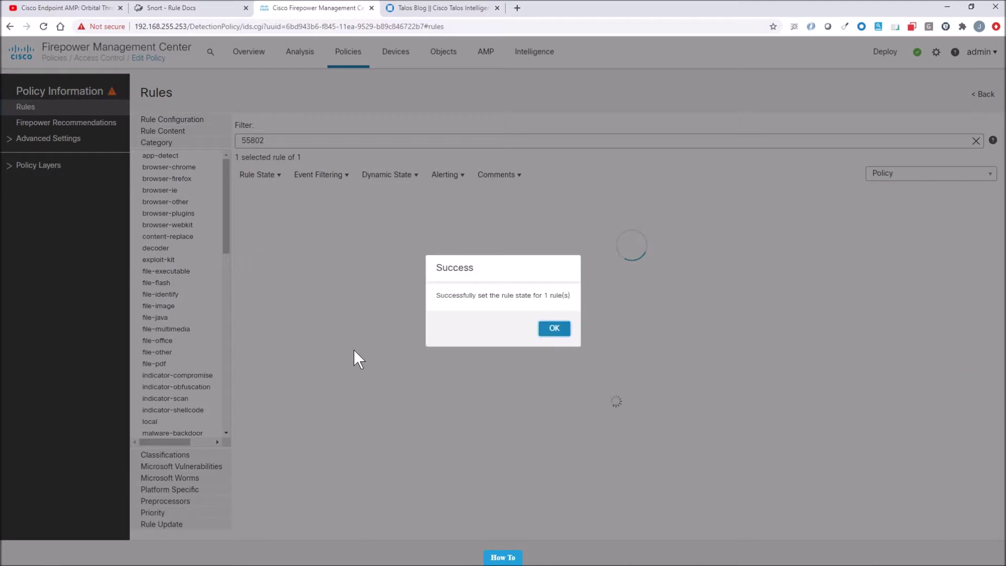
click(554, 329)
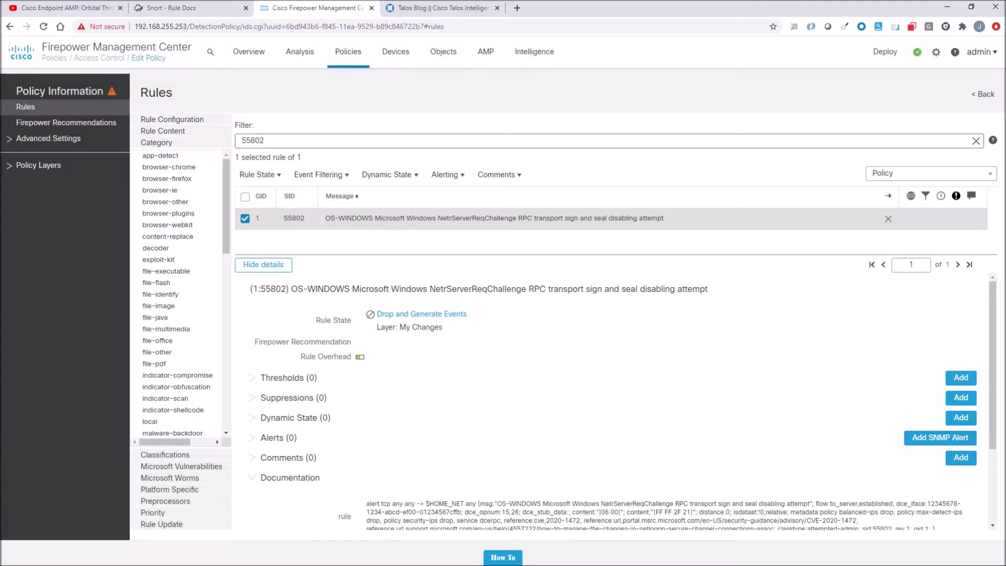
- Deselect rule 55802, hide its details, and change the rule filter to 55703
click(245, 218)
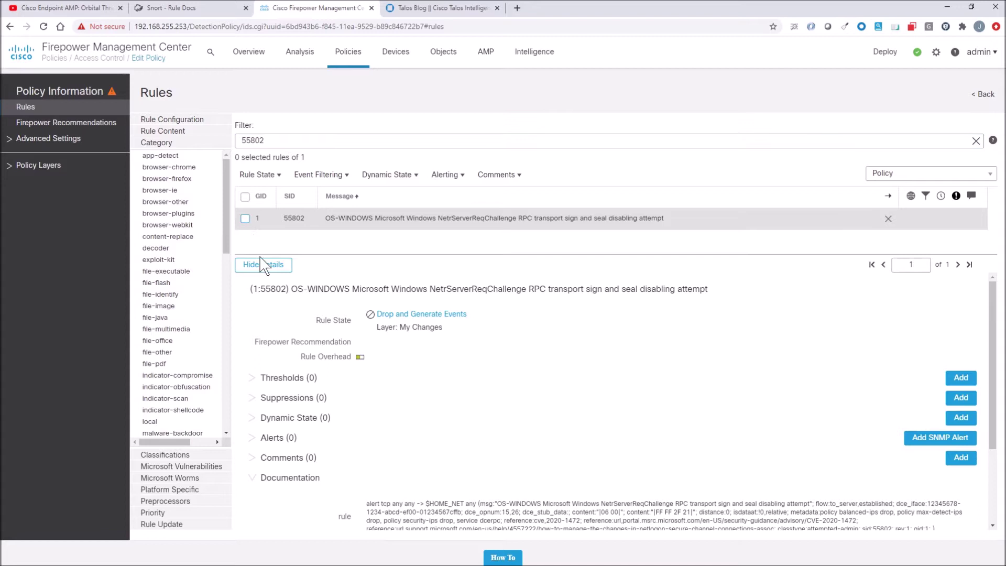
click(262, 263)
click(264, 140)
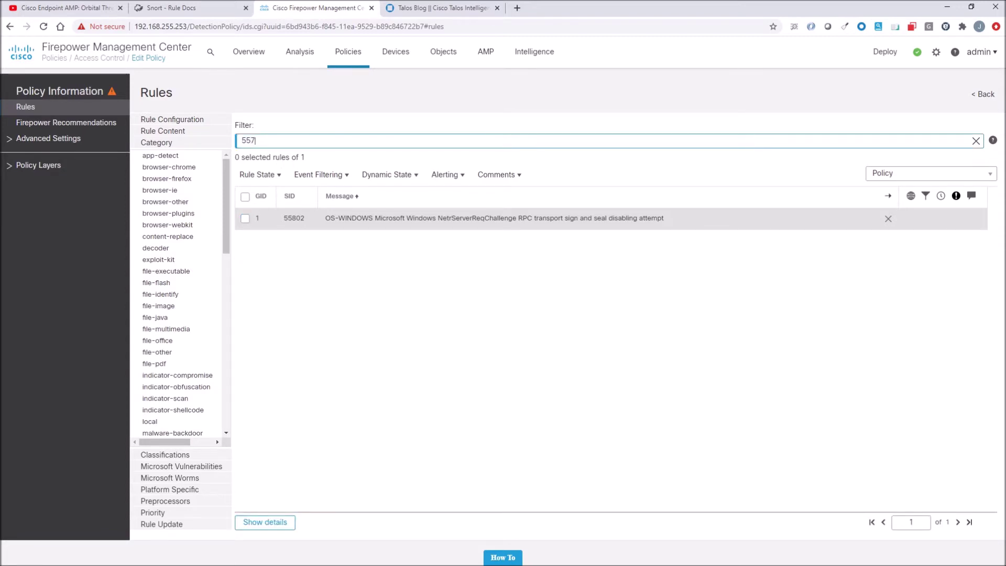
text(3)
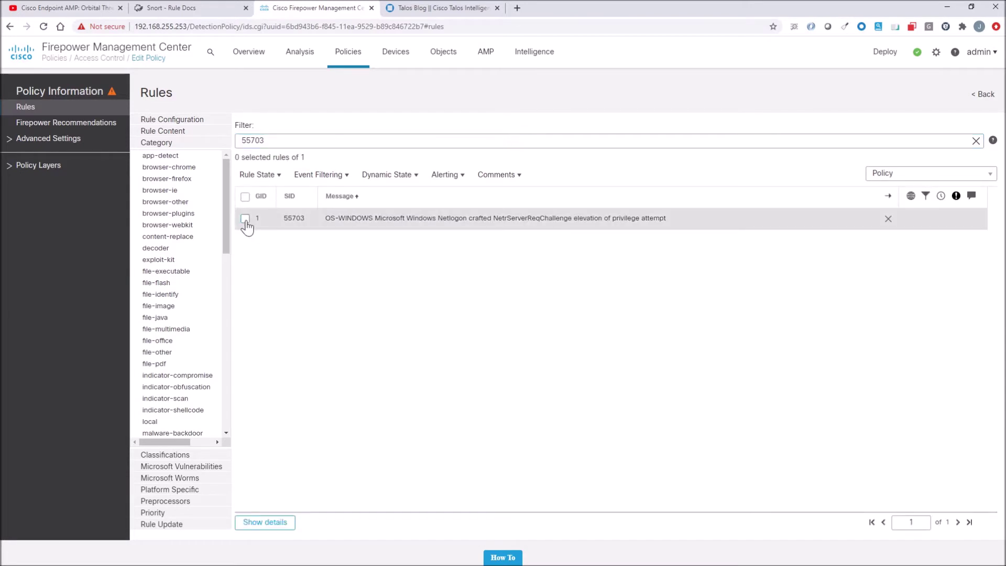
- Select rule 55703 and review its details, checking the CVE-2020-1472 reference
click(245, 218)
click(270, 523)
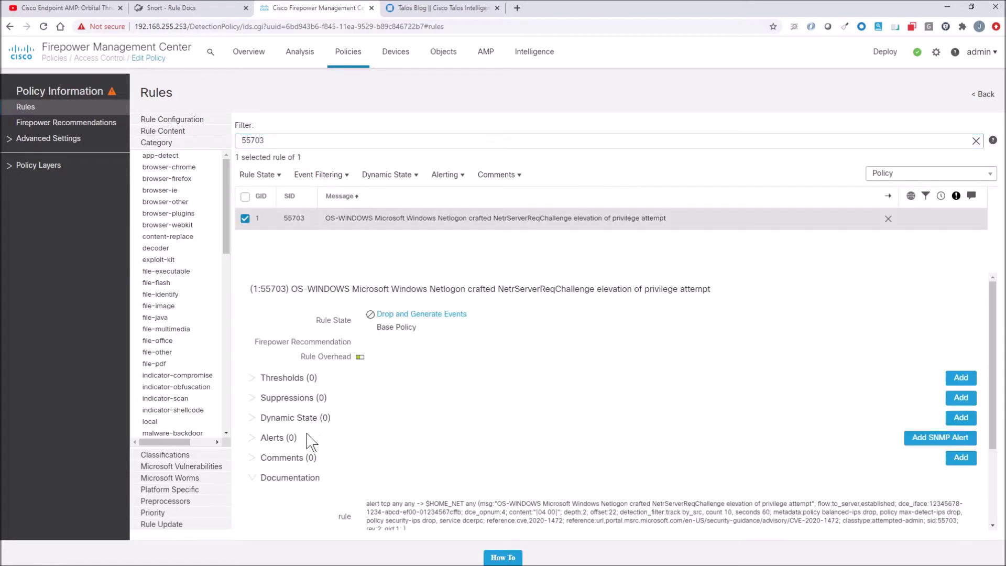
scroll(466, 408, down, 3)
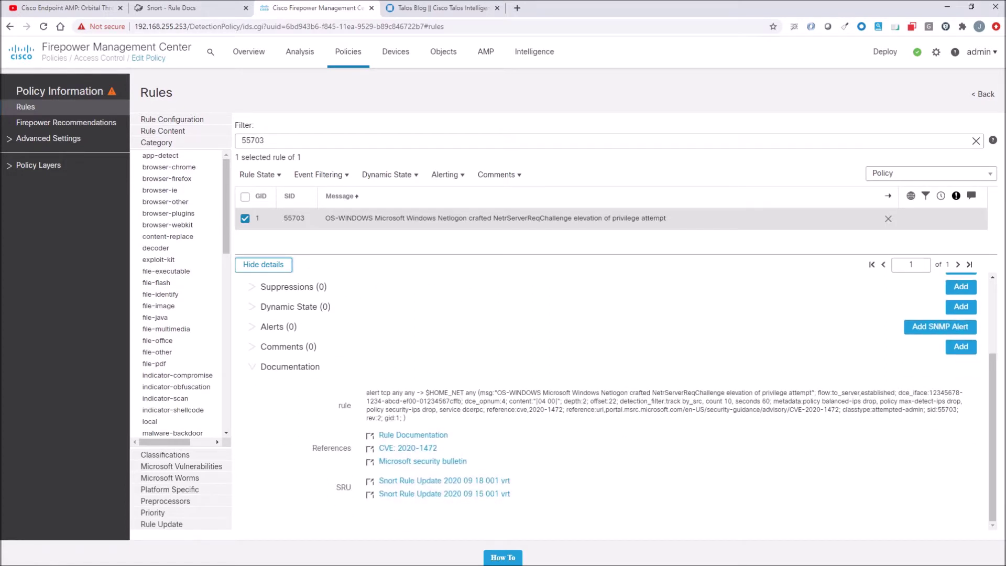
drag(836, 409, 789, 410)
click(391, 453)
scroll(389, 343, up, 3)
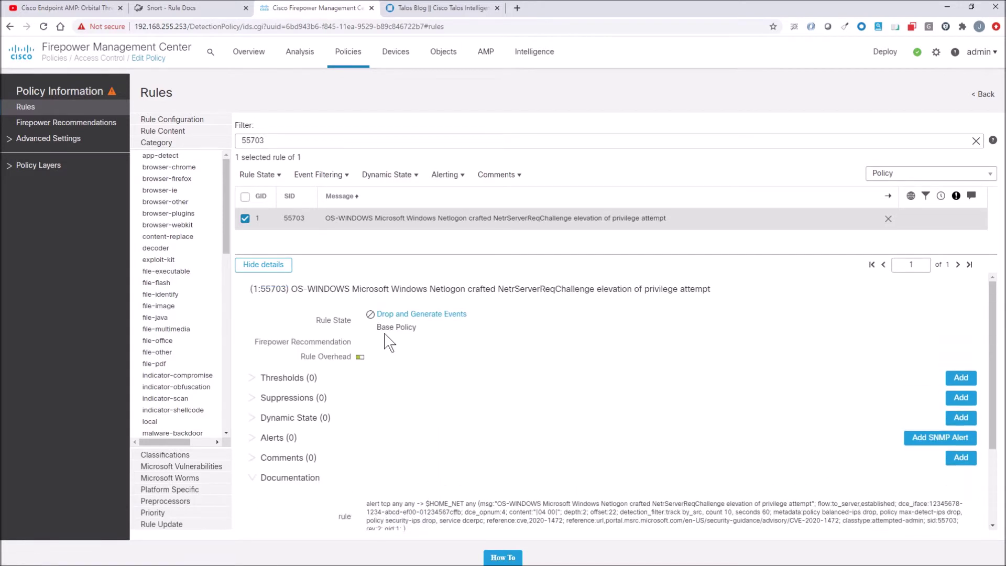
- Set rule 55703 to Drop and Generate Events, confirm success, and deselect it
click(264, 177)
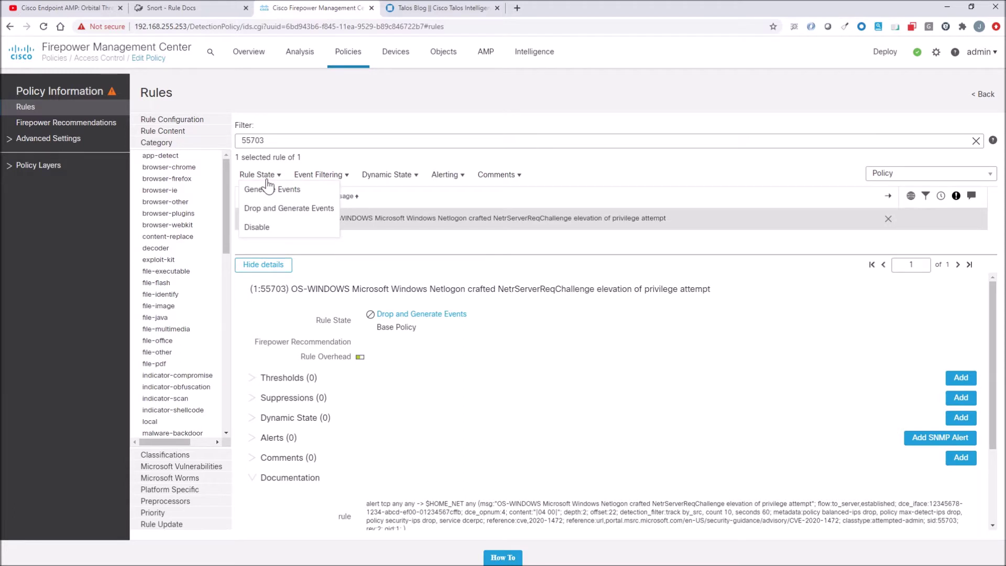
click(280, 209)
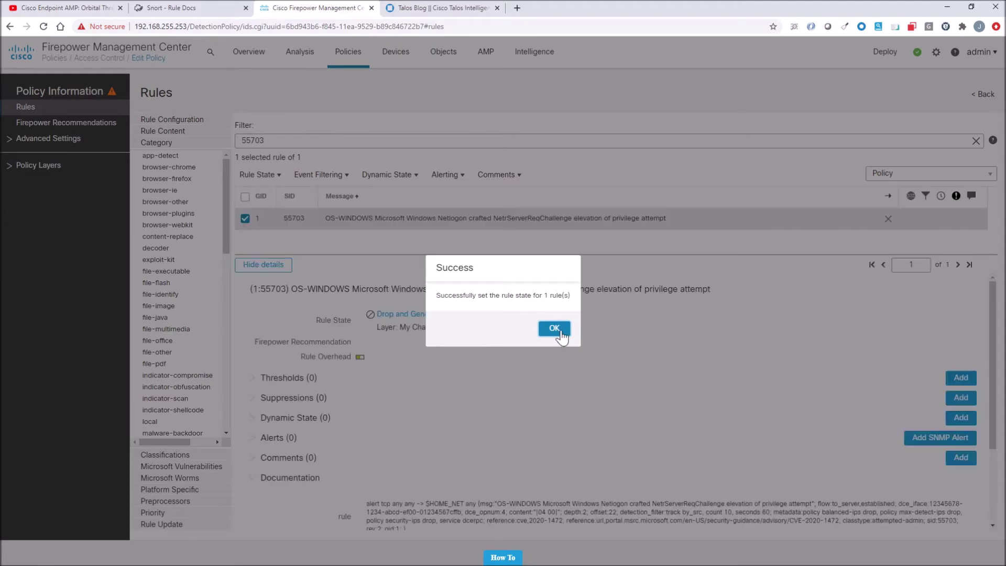
click(554, 328)
click(244, 218)
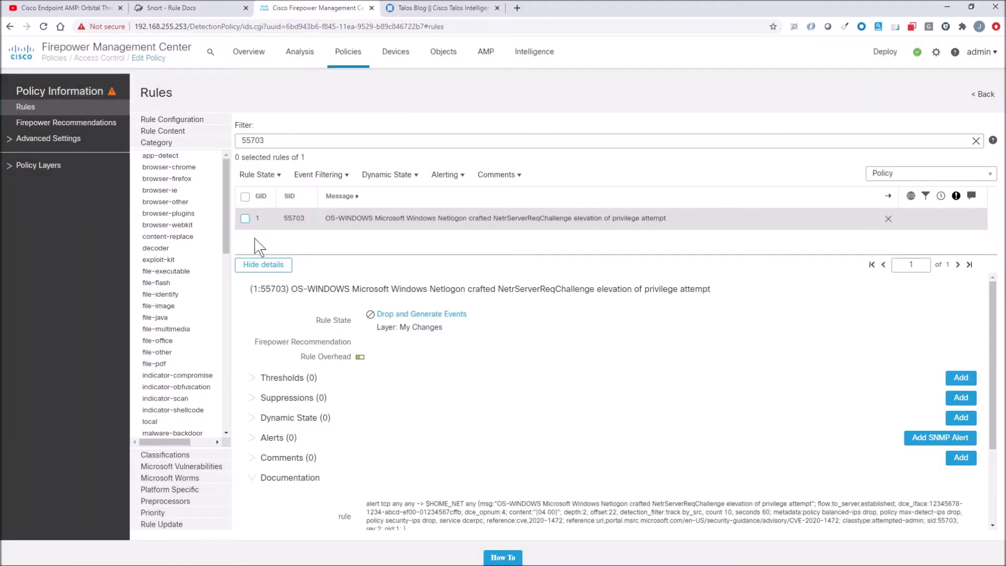
- Filter the rules by 55704, select the Netlogon NetrServerAuthenticate rule, and show its details
click(263, 265)
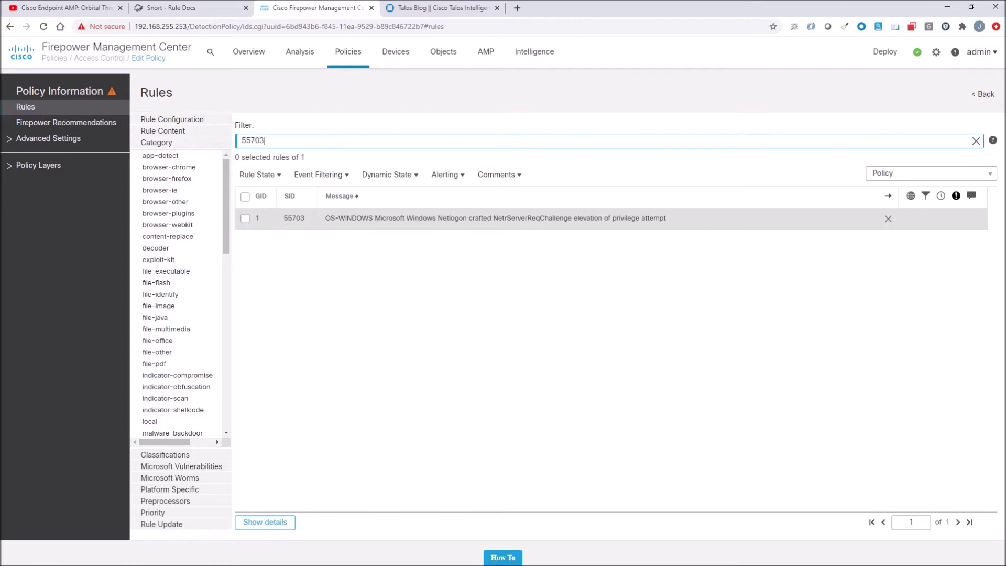
key(Return)
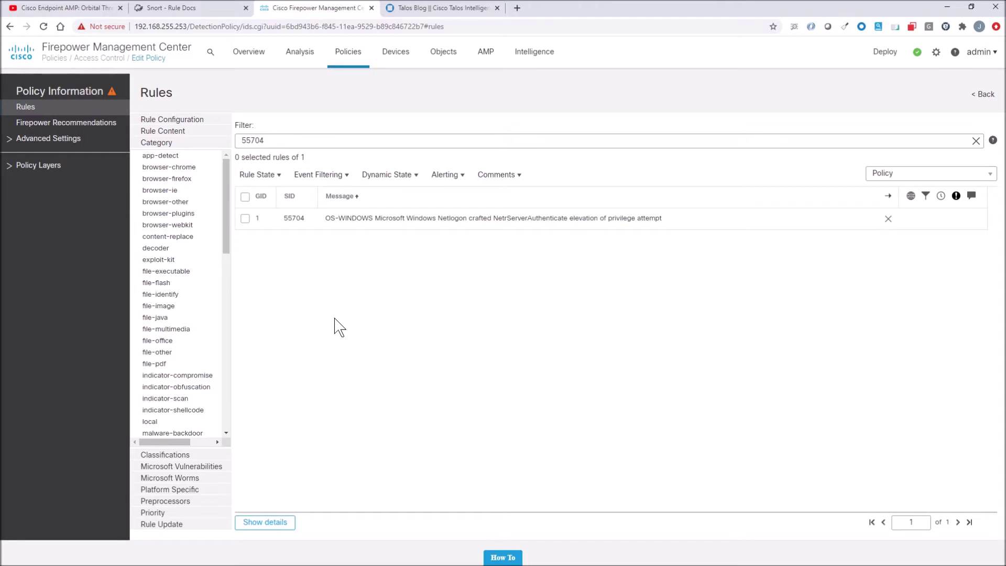
click(245, 219)
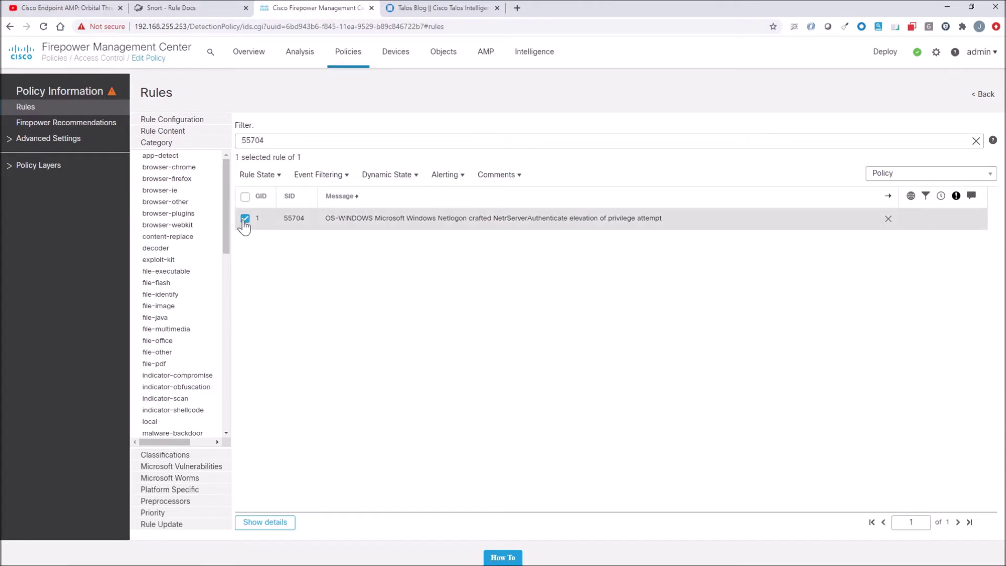
click(265, 522)
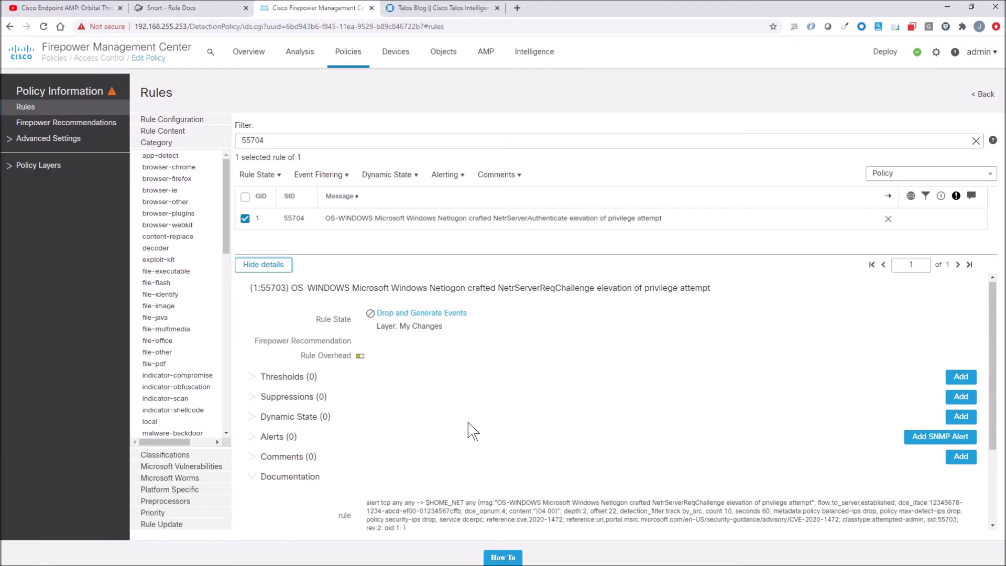
scroll(471, 427, down, 2)
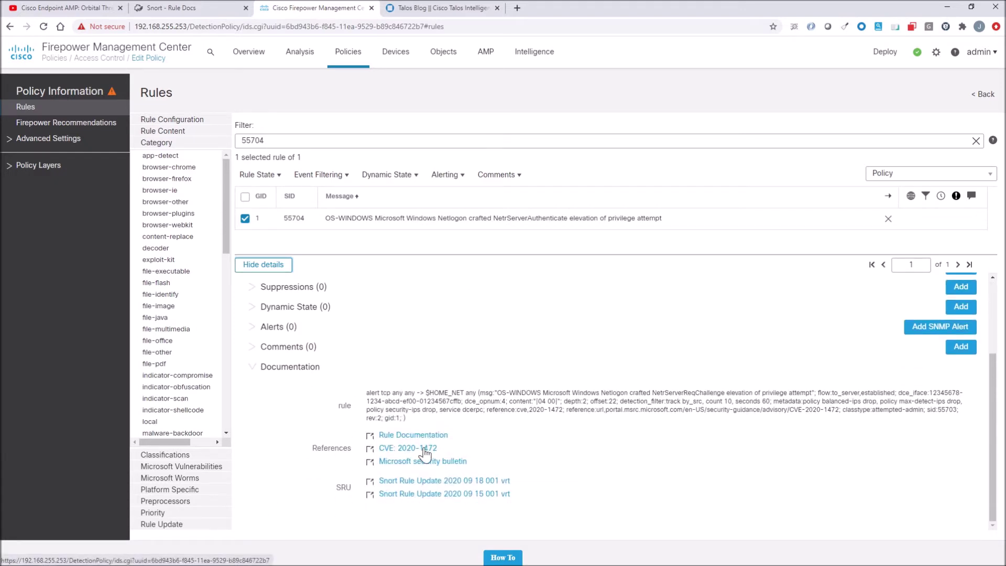
- Set rule 55704's state to Drop and Generate Events and acknowledge the success message
click(272, 176)
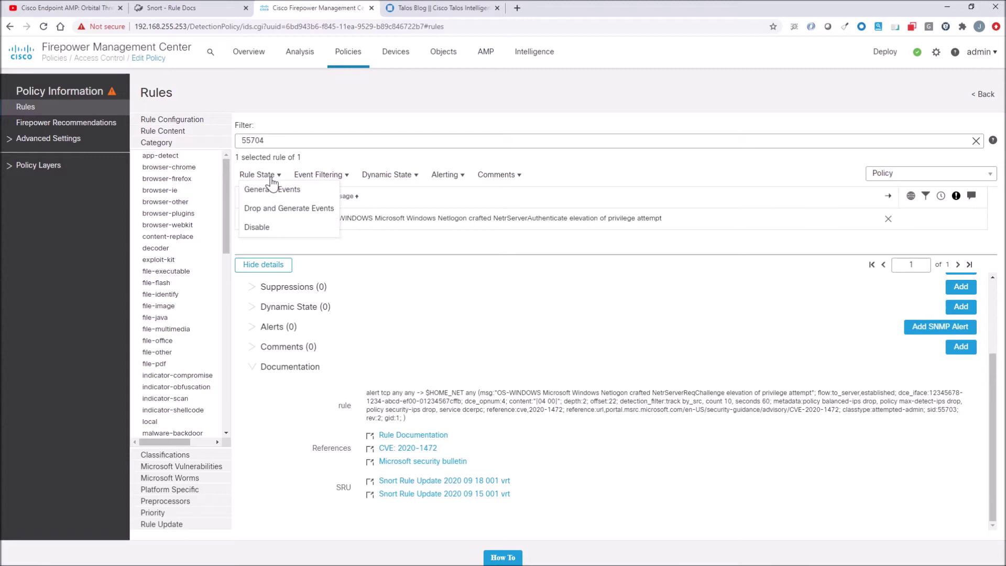
click(279, 207)
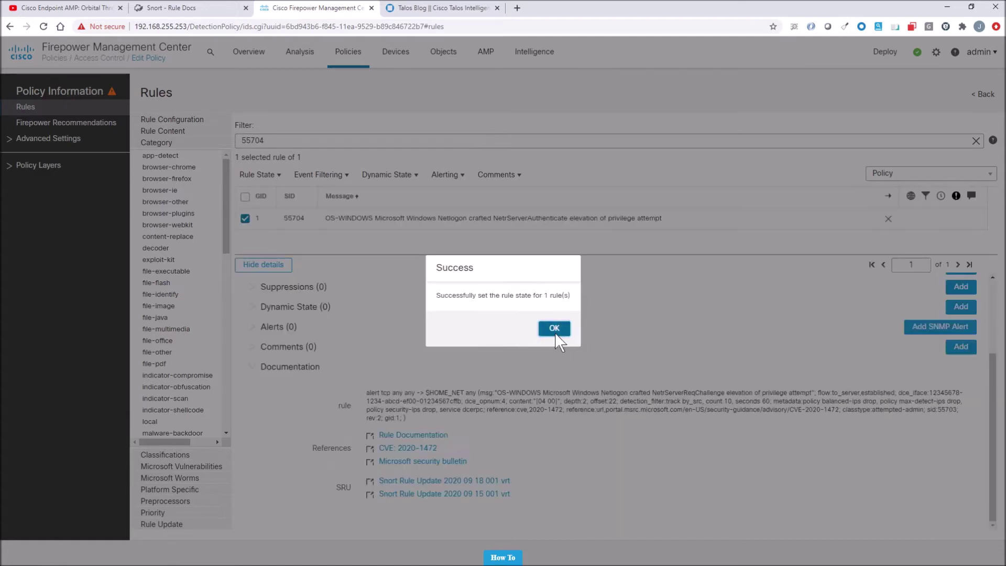
click(553, 329)
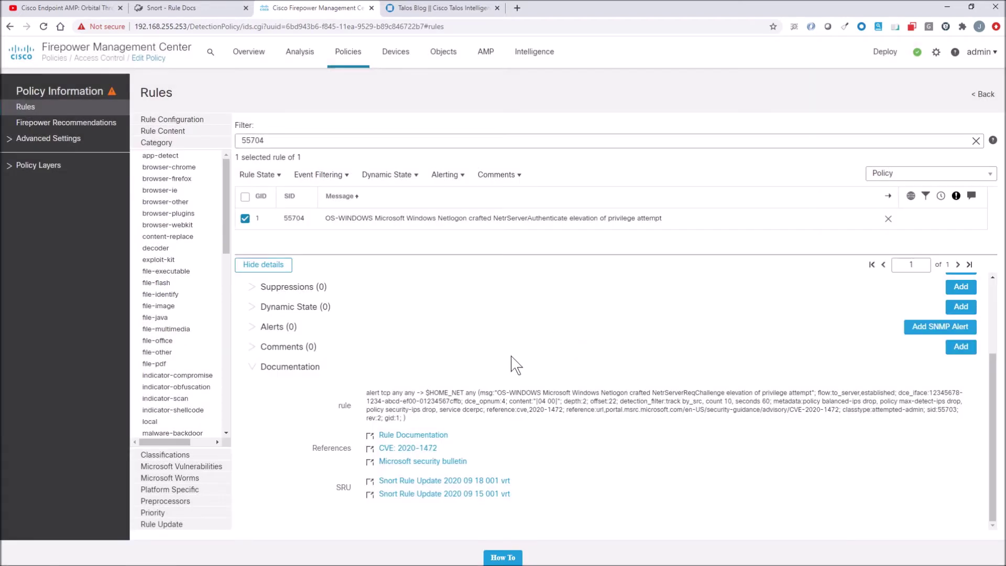
- Commit the policy changes with the description 'CVE-2020-1472 - enabled 55802, 55703-4'
click(76, 90)
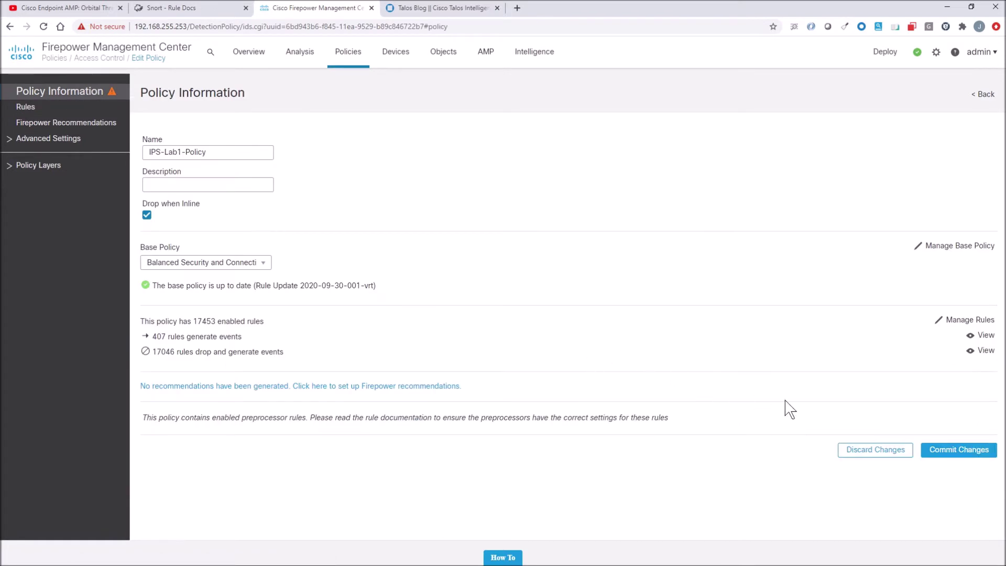
click(960, 449)
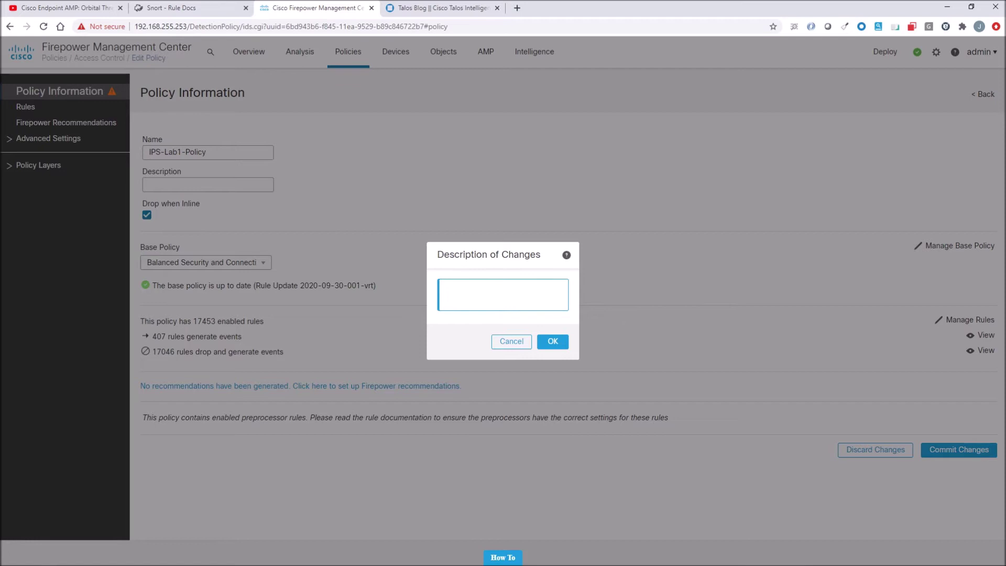
text(CVE-2020-1472 - enabled 55802, 55703-)
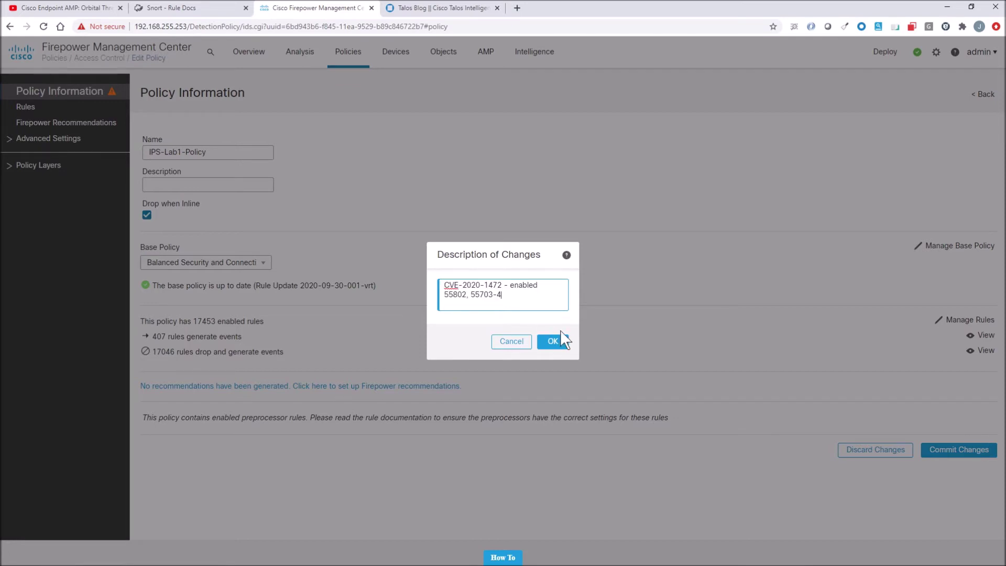
click(563, 340)
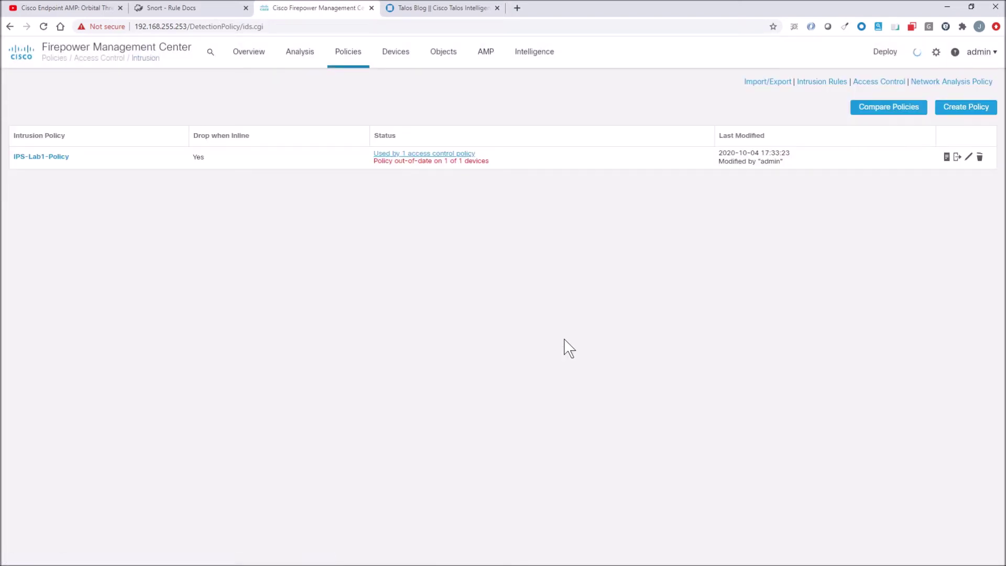
- Go to the Lab 1 Policy access control rules and edit the out_in_AD rule
click(349, 60)
click(357, 100)
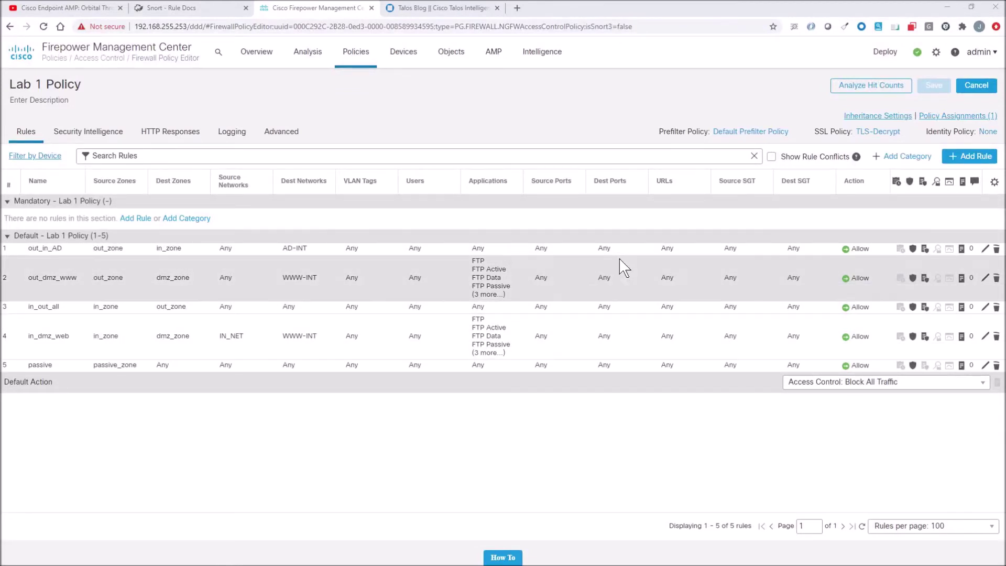
click(983, 252)
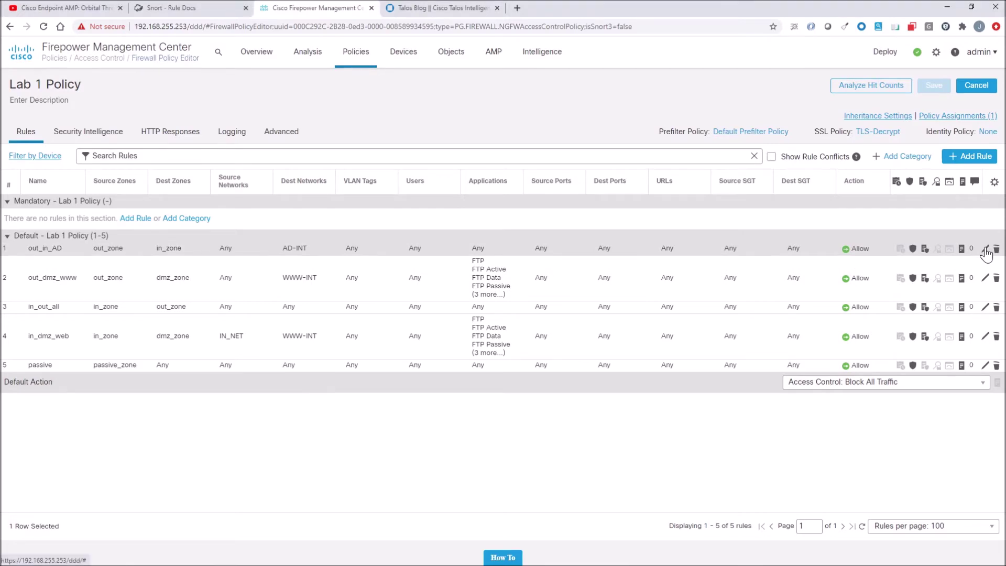
click(984, 250)
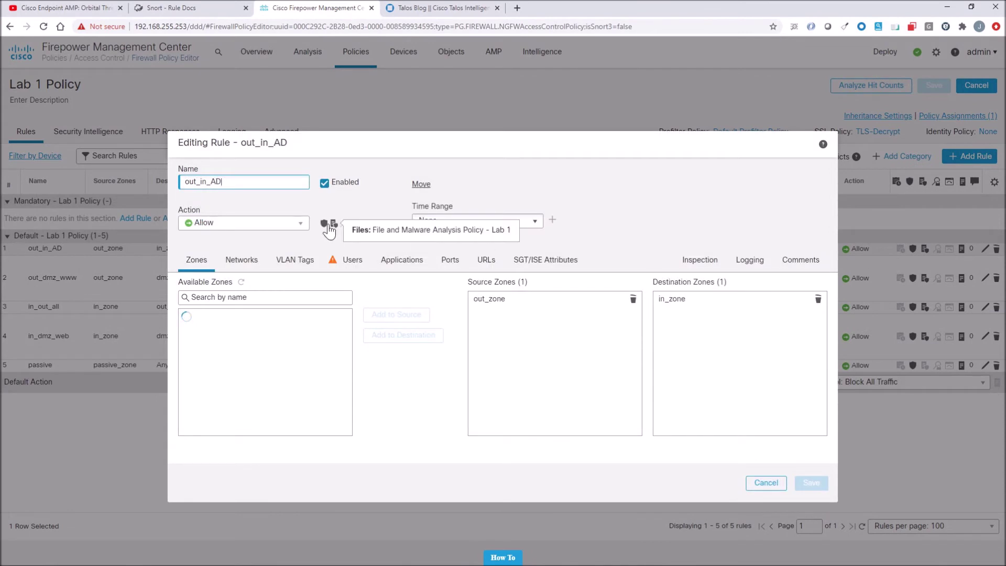
- Check out_in_AD's Inspection tab uses IPS-Lab1-Policy, view Logging, then cancel the editor
mouse_move(328, 227)
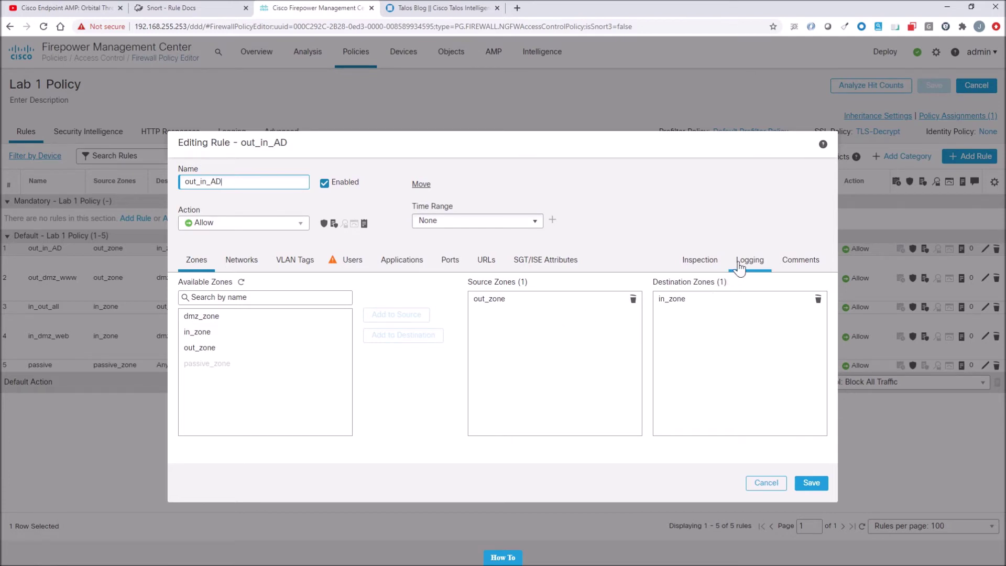
click(709, 267)
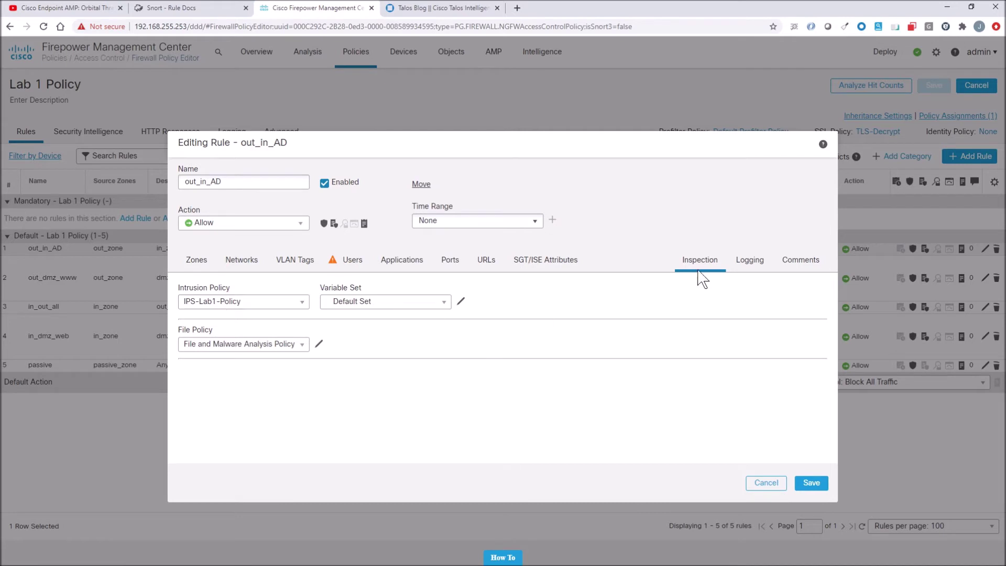
click(748, 261)
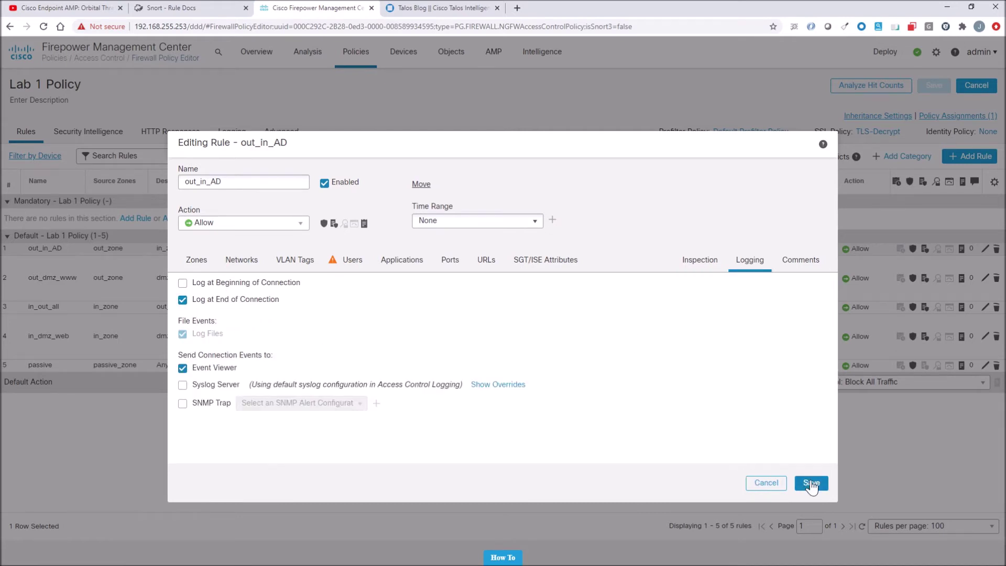
click(765, 482)
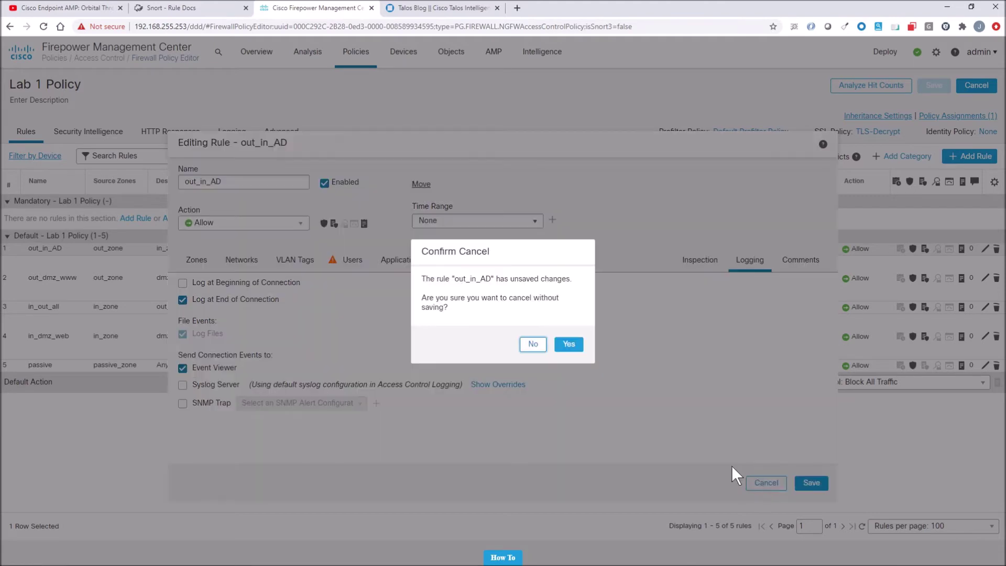
- Discard the unsaved rule edits and go to Analysis > Intrusions > Events
click(575, 343)
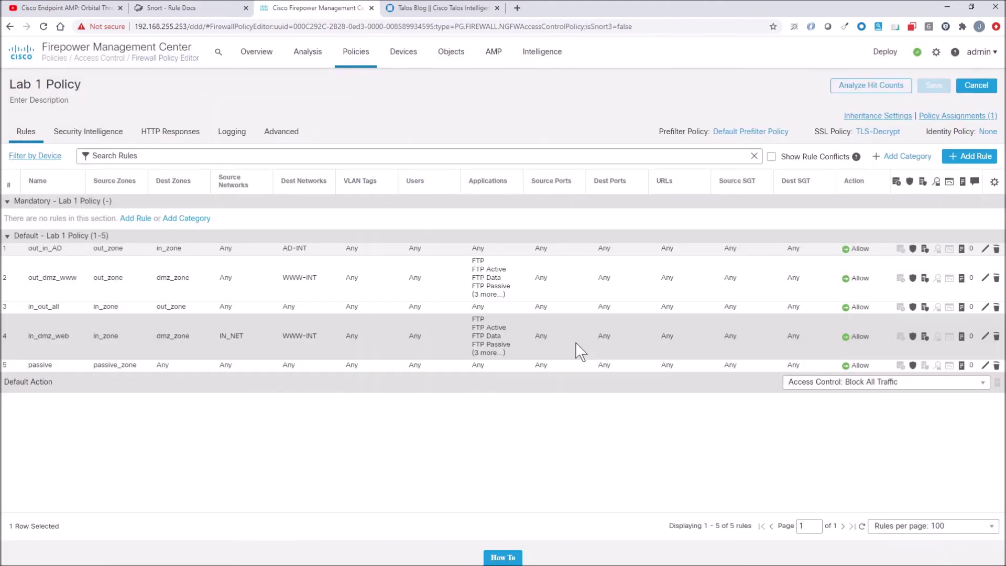
mouse_move(316, 62)
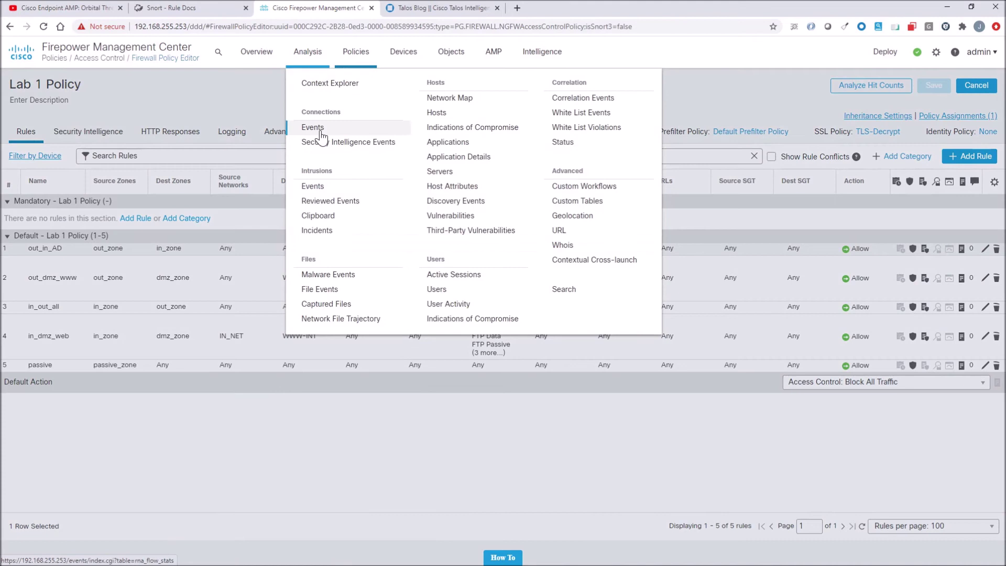
click(321, 187)
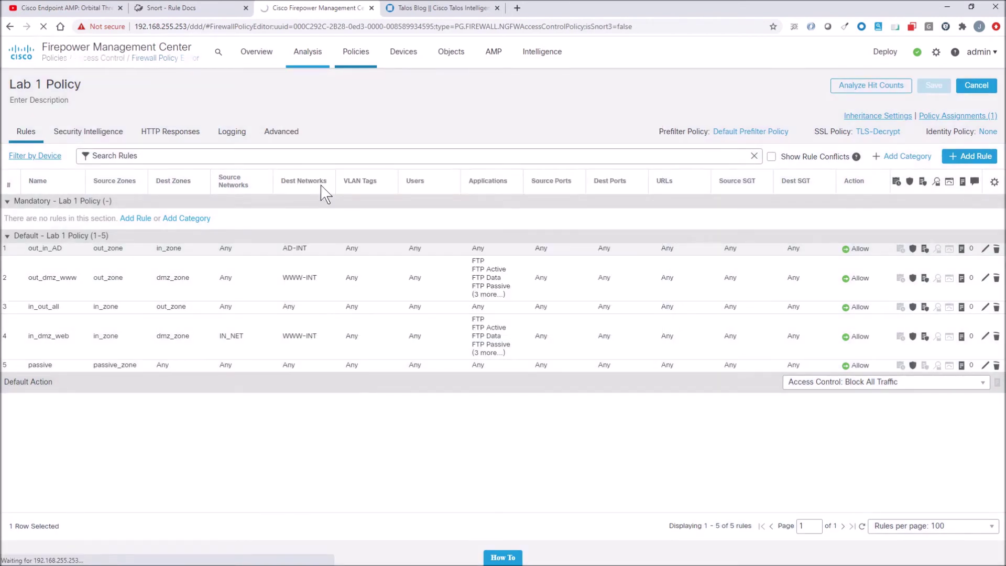
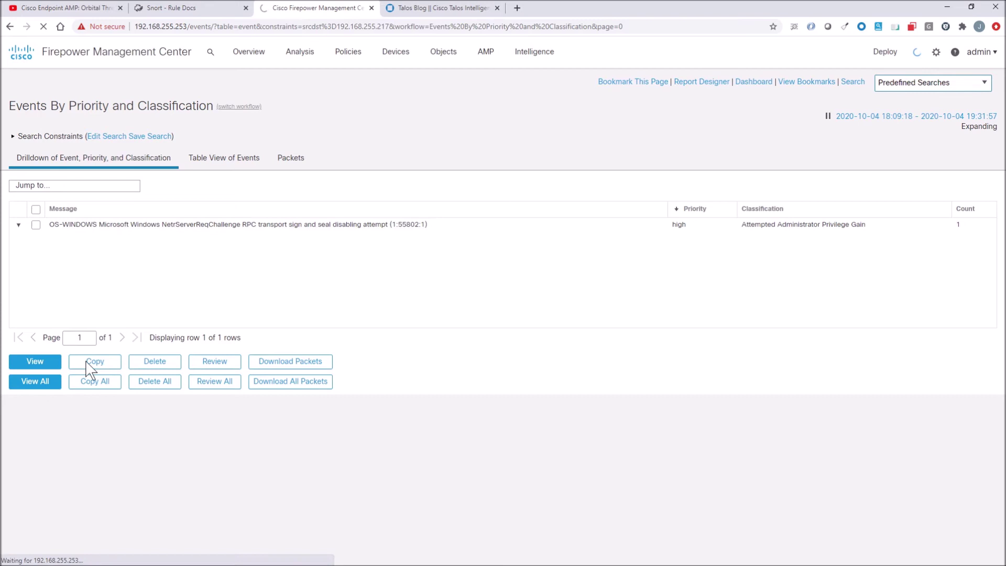
- Try View with no event checked, then dismiss the 'No Events Selected' warning
click(37, 365)
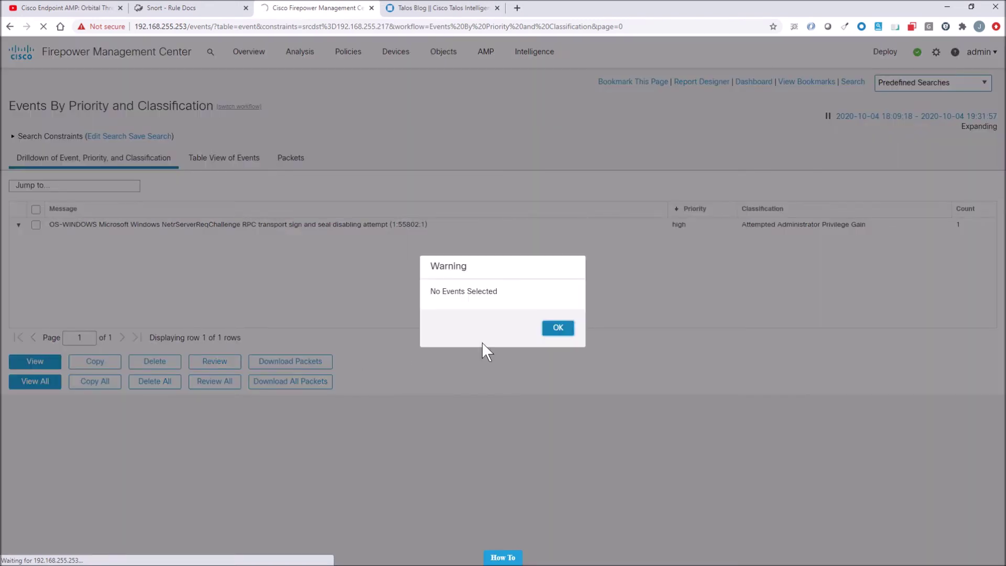
click(559, 330)
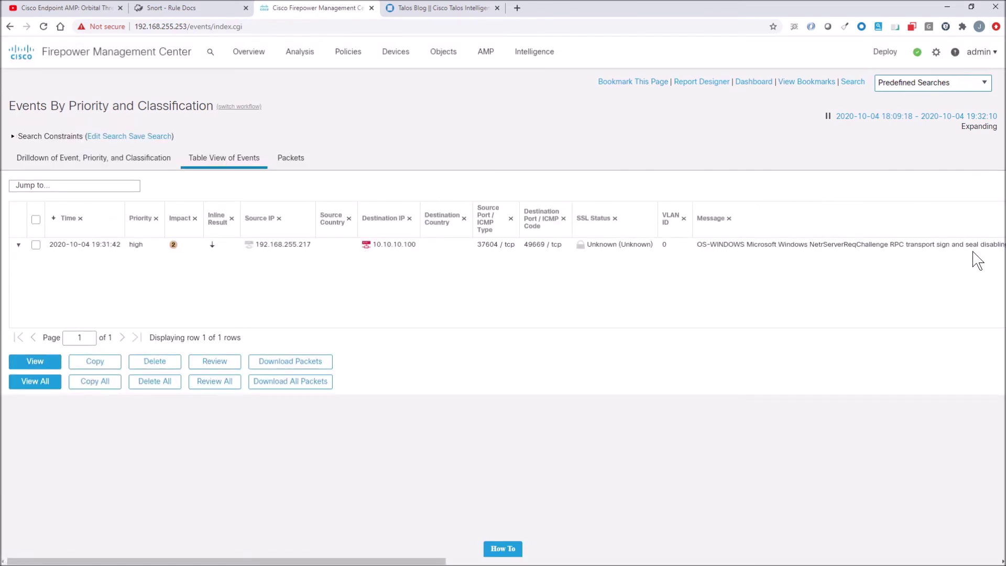
- Check the events table's Classification column, then tick the NetrServerReqChallenge event row
drag(411, 561, 612, 562)
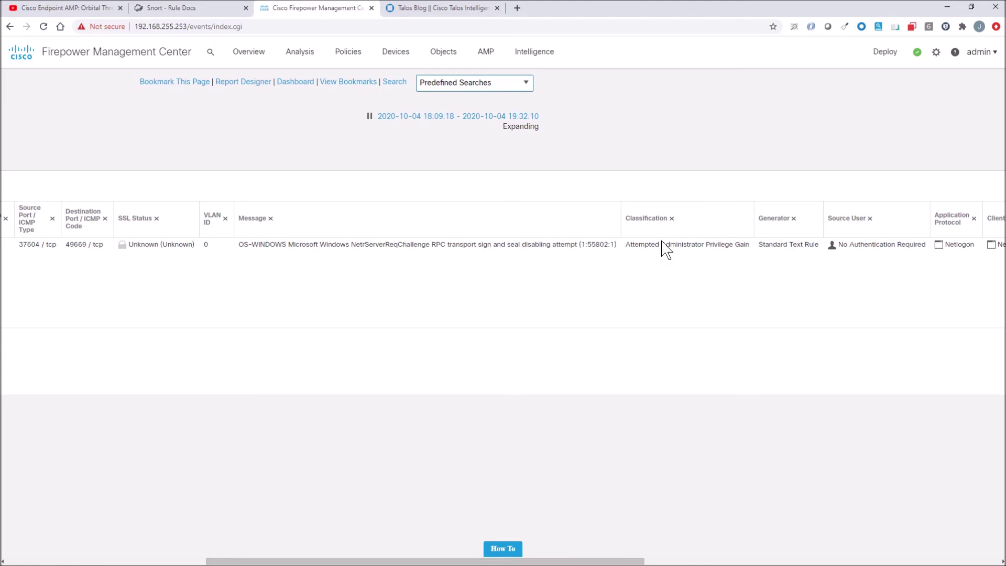
drag(378, 561, 5, 514)
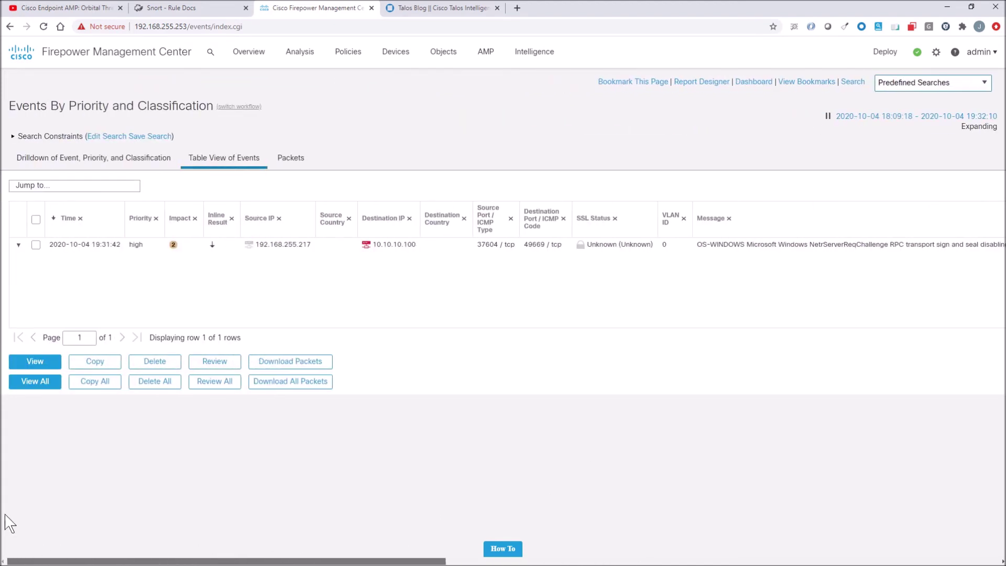
click(35, 244)
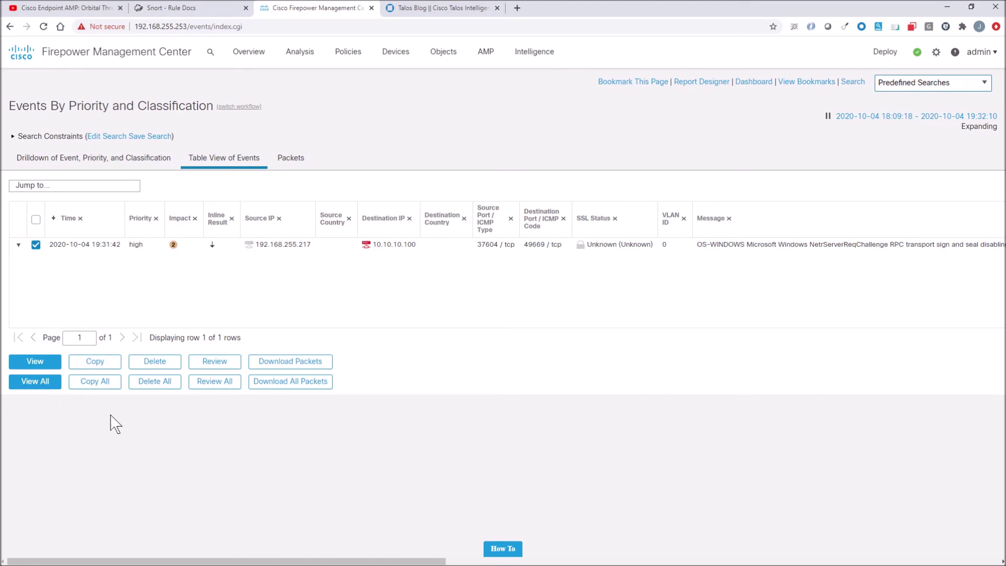
- Open the Packets view of the checked event and scroll down to its frame details
click(46, 365)
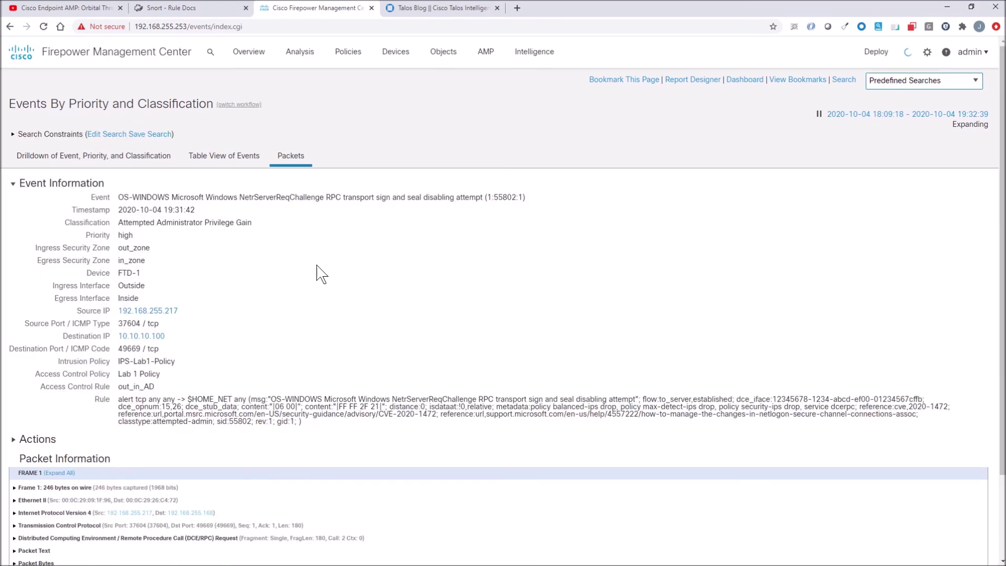
scroll(320, 273, down, 2)
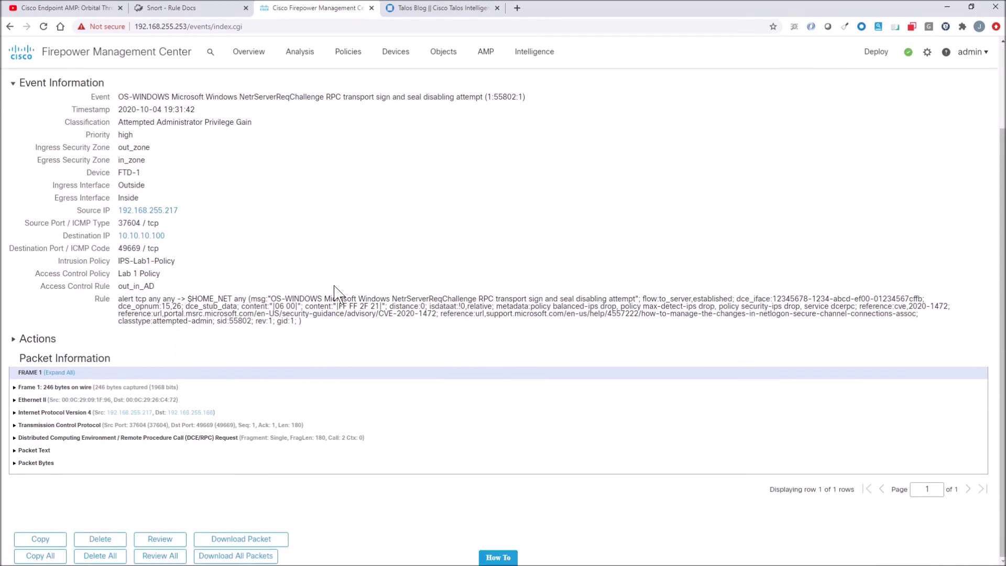
- Expand frame 1's Packet Text and DCE/RPC Request layer, leaving the TCP layer collapsed
click(15, 451)
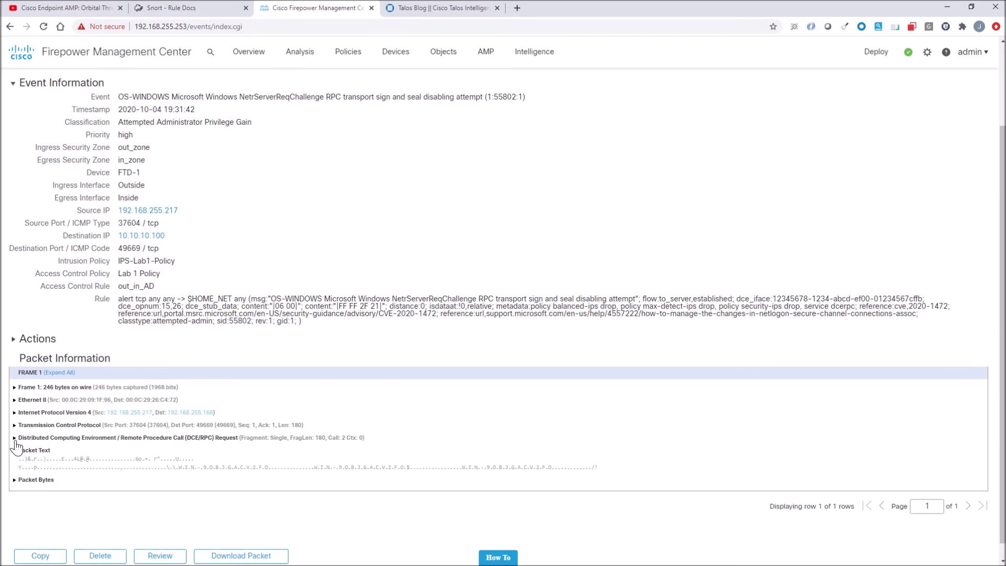
click(15, 439)
click(14, 424)
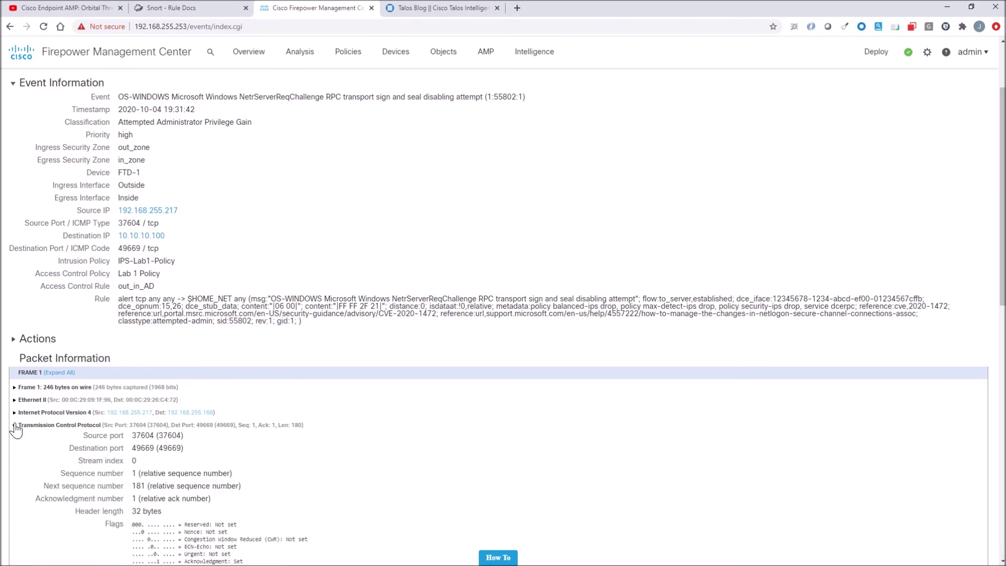
click(14, 424)
scroll(358, 267, up, 2)
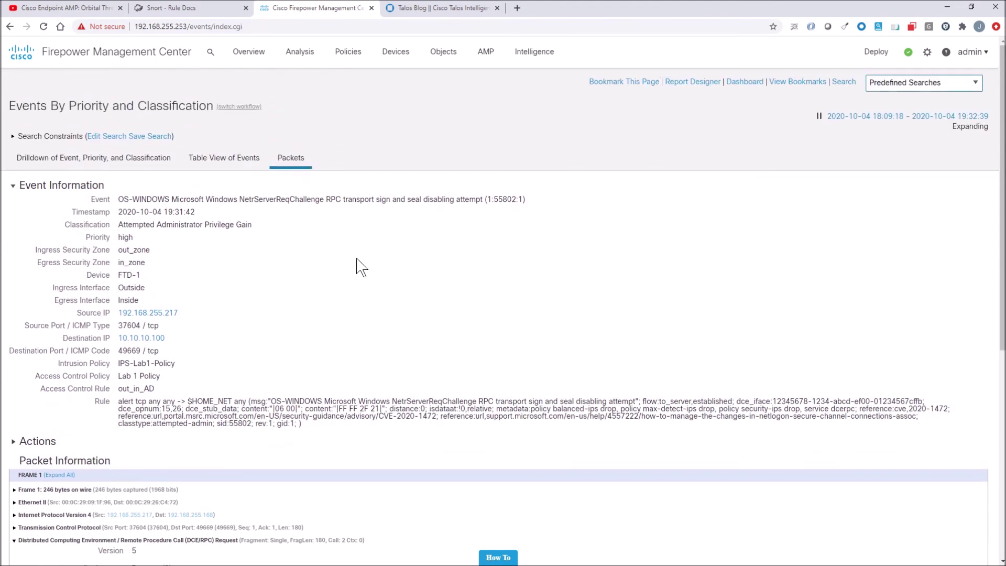